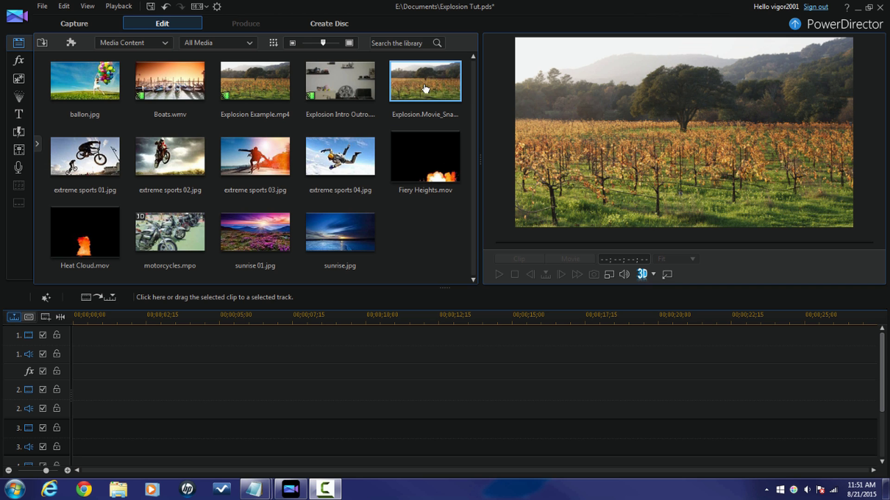
Step: Layer the landscape snapshot, Heat Cloud.mov and Fiery Heights.mov on video tracks 1–3, then select the snapshot
left_click_drag(427, 84, 65, 338)
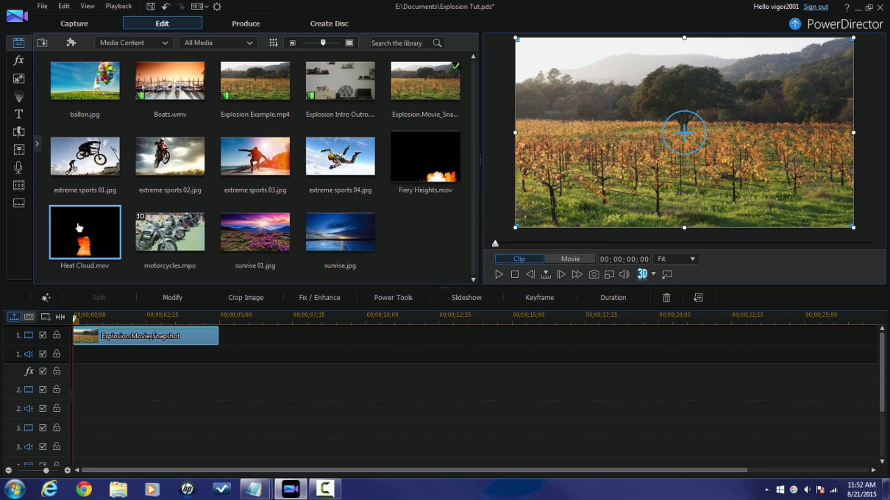
left_click_drag(79, 227, 73, 407)
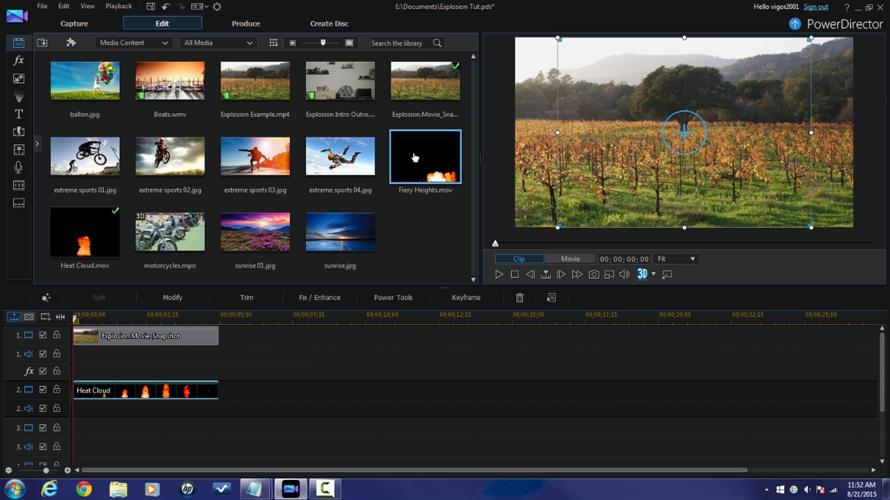
left_click_drag(415, 157, 71, 431)
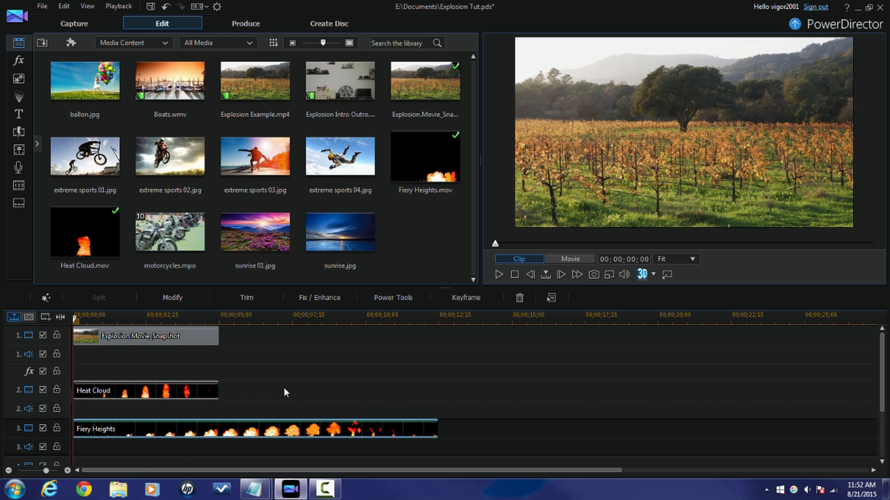
left_click(161, 340)
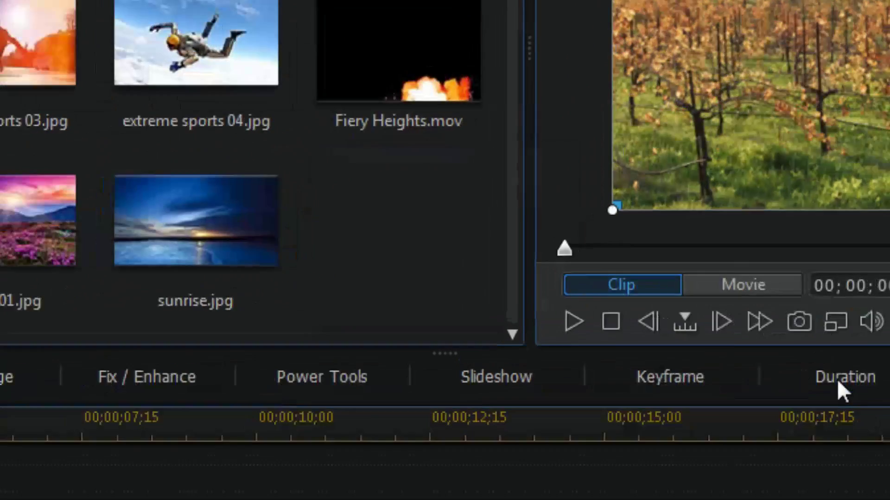
Step: Change the snapshot clip's duration to 00;00;07;05 in Duration Settings
left_click(609, 298)
left_click(478, 200)
type("175")
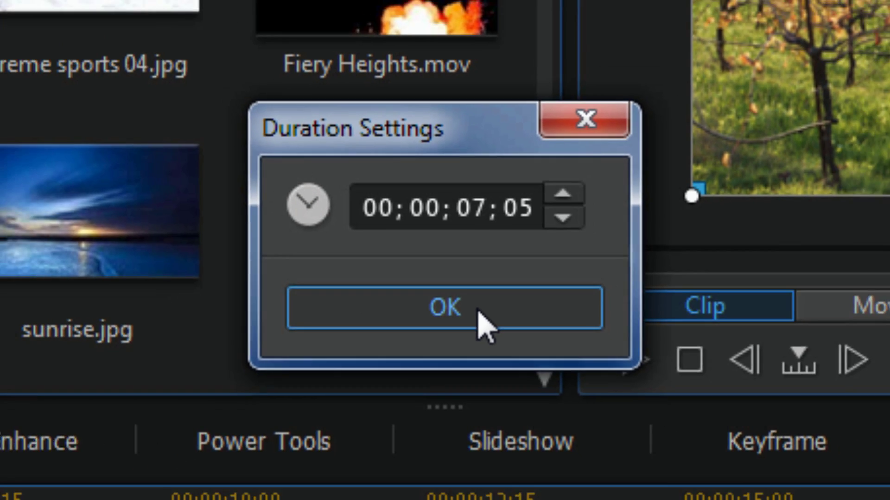
left_click(490, 333)
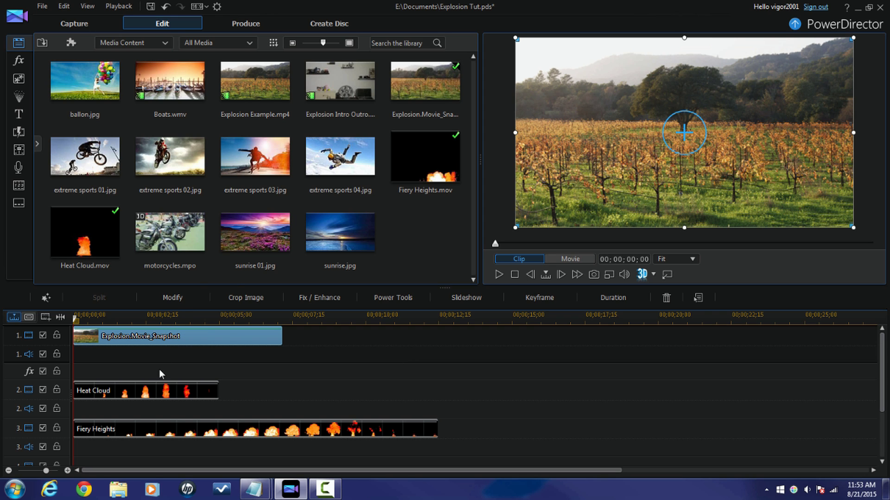
Step: Enable the Video Speed power tool at 5.20X, shortening the fire clips to 00;00;02;12
left_click(146, 392)
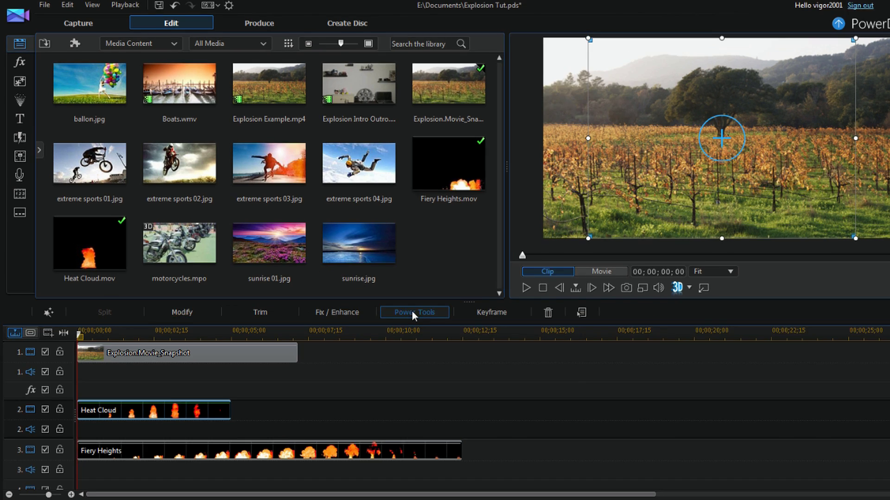
left_click(392, 299)
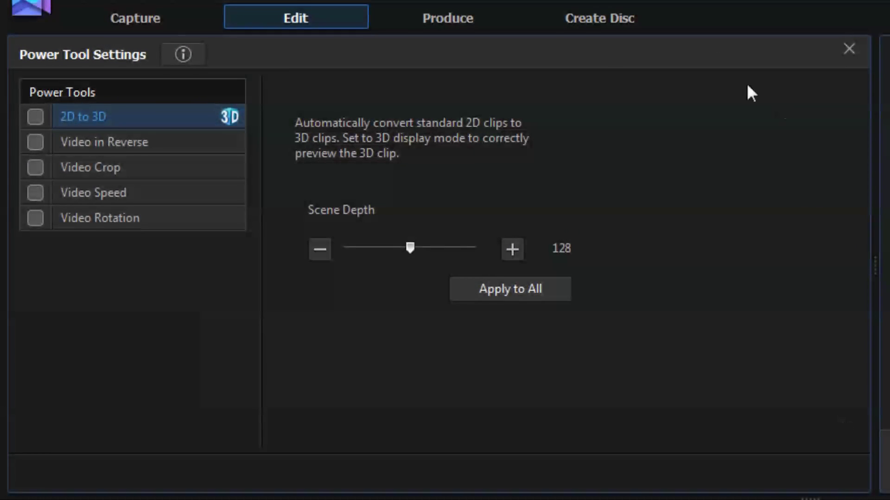
left_click(41, 194)
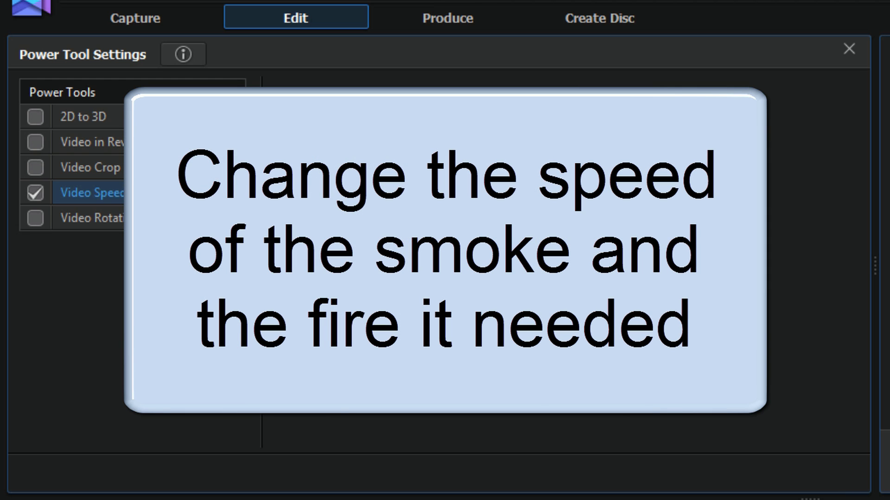
left_click(849, 48)
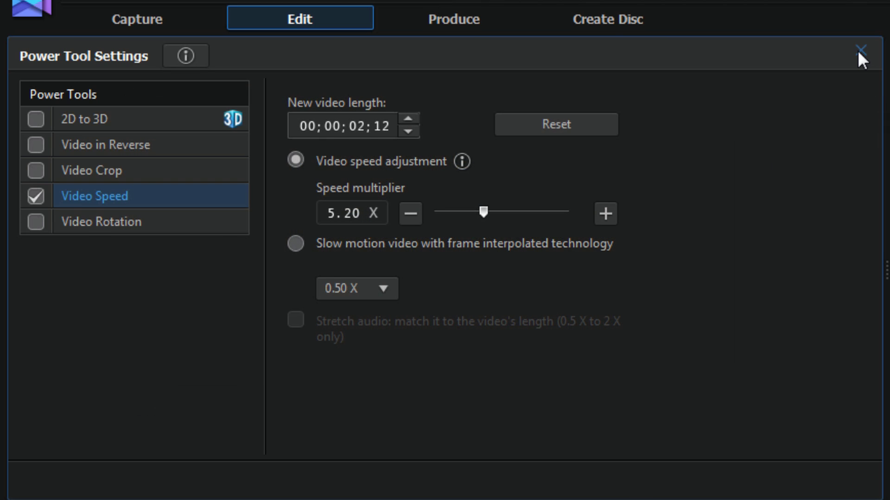
left_click(858, 52)
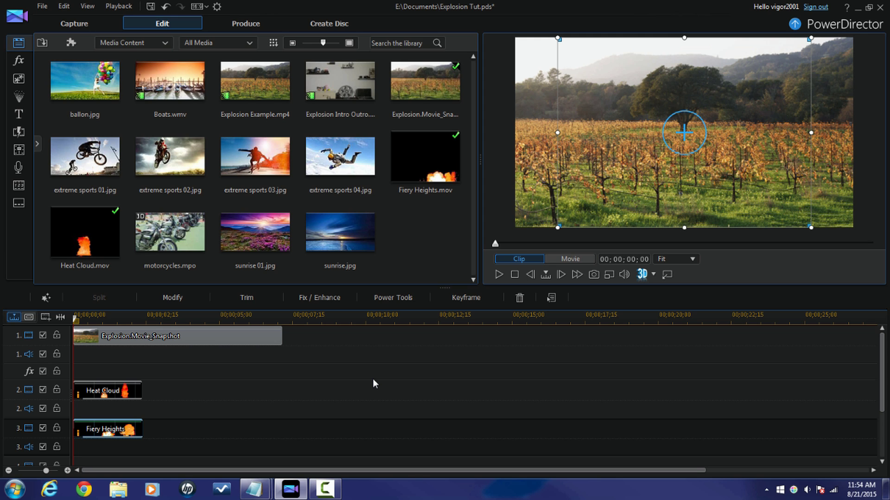
Step: Add a timeline marker with the playhead at 00;00;03;14
left_click(215, 317)
left_click_drag(218, 318, 177, 320)
left_click(533, 274)
left_click(533, 274)
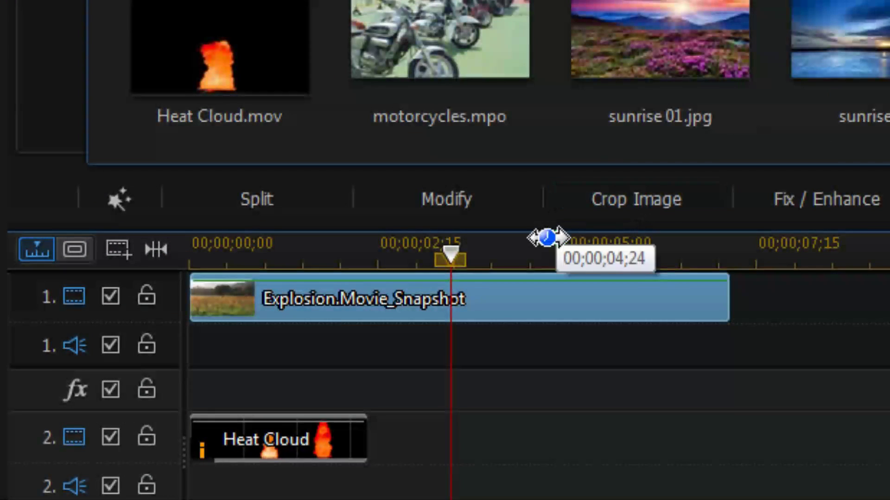
right_click(453, 255)
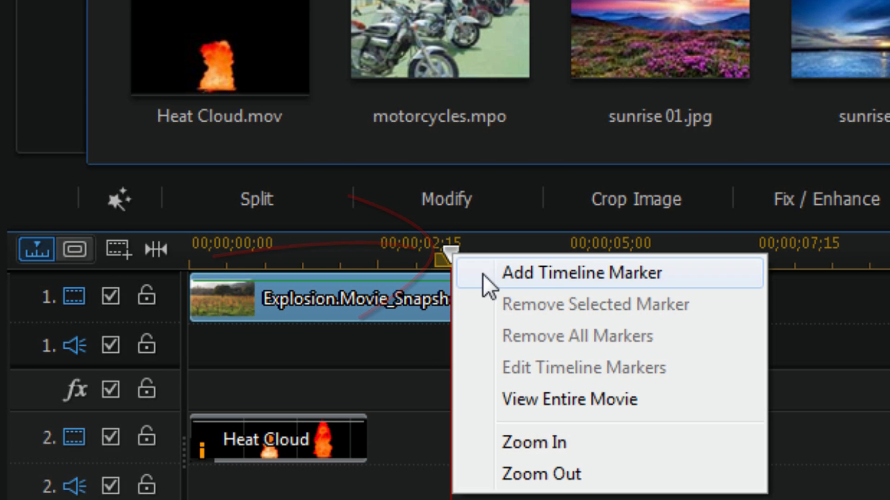
left_click(562, 272)
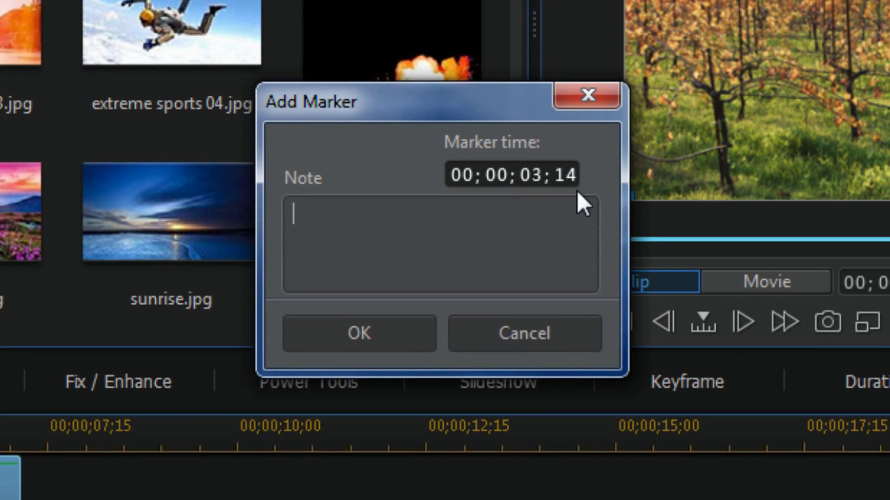
left_click(363, 334)
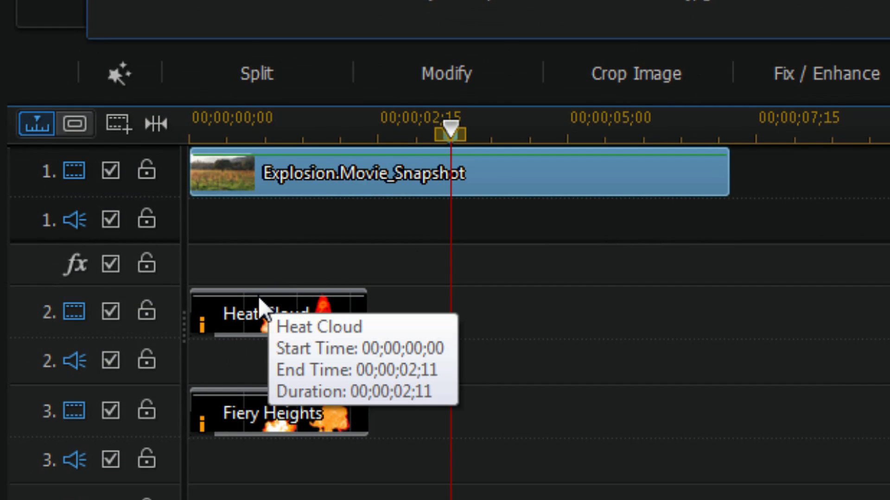
Step: Move Heat Cloud and Fiery Heights so both start at the 03;14 marker
left_click(186, 351)
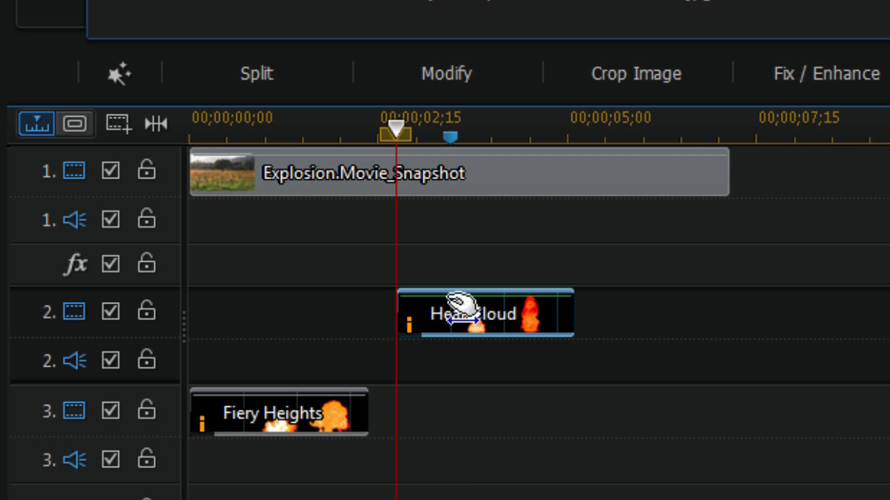
left_click(461, 310)
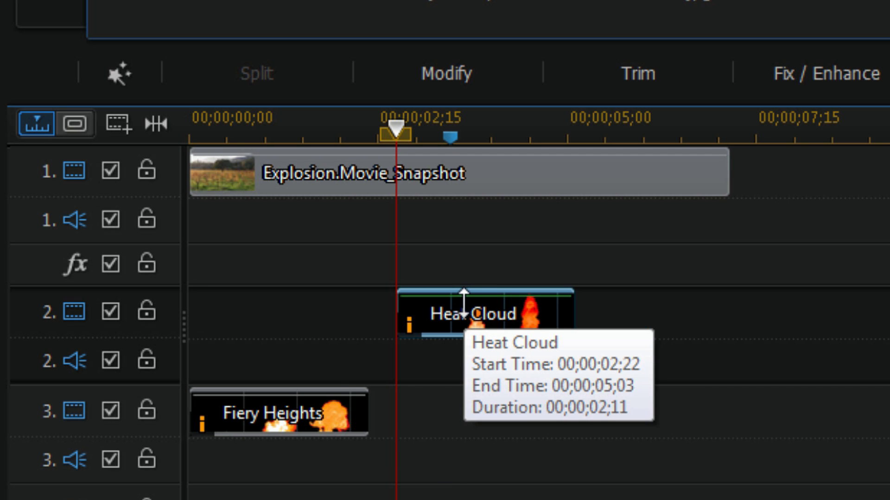
left_click_drag(463, 306, 513, 320)
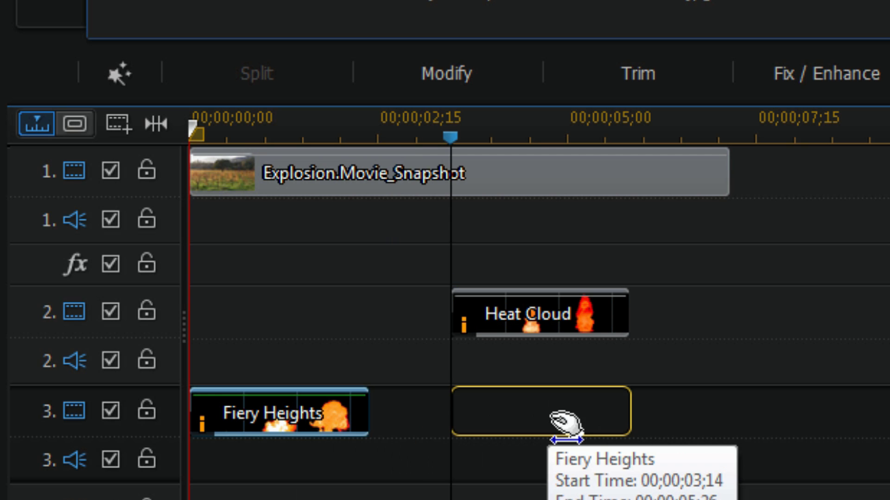
left_click_drag(566, 423, 519, 424)
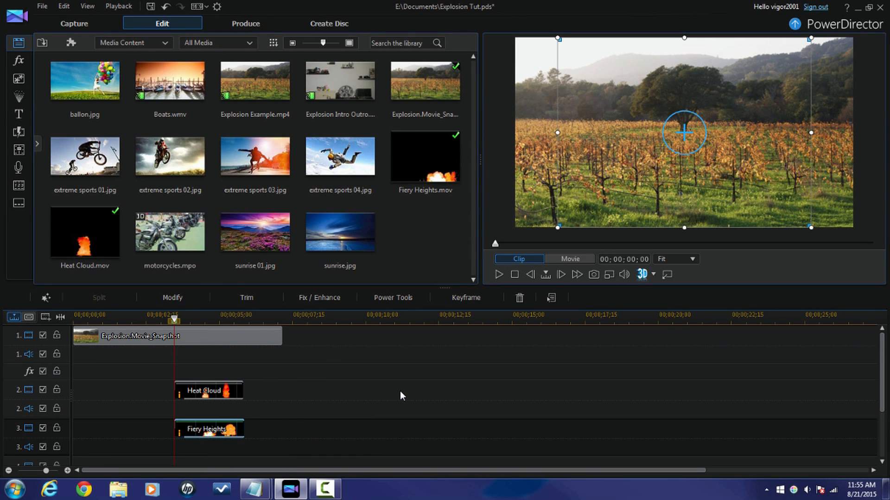
Step: With the Fiery Heights track hidden, nudge the Heat Cloud fire slightly lower in the picture
left_click_drag(193, 318, 209, 319)
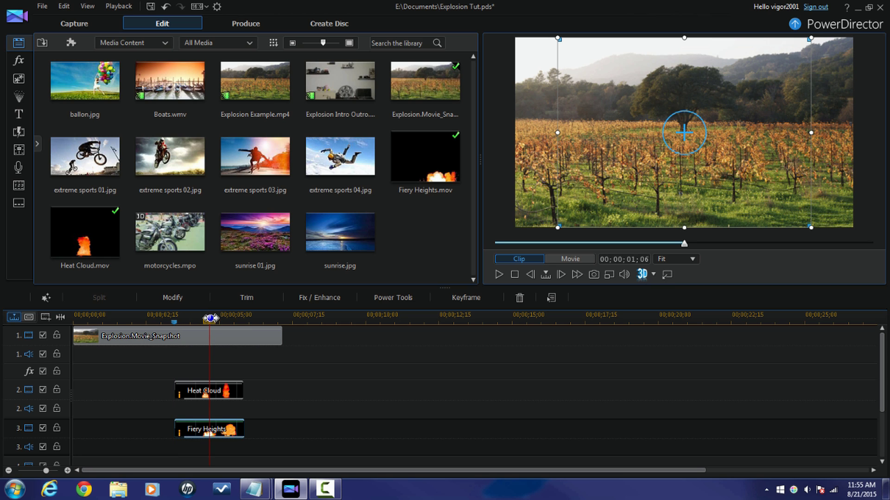
left_click_drag(210, 318, 196, 320)
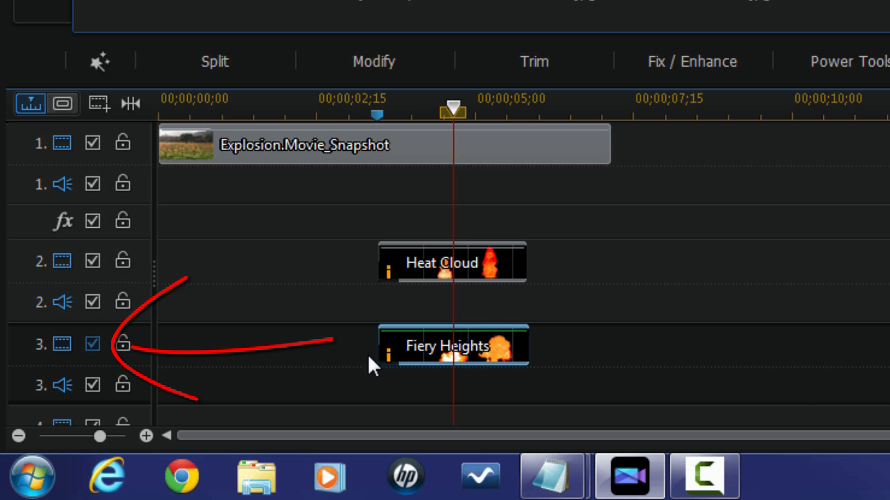
left_click(93, 344)
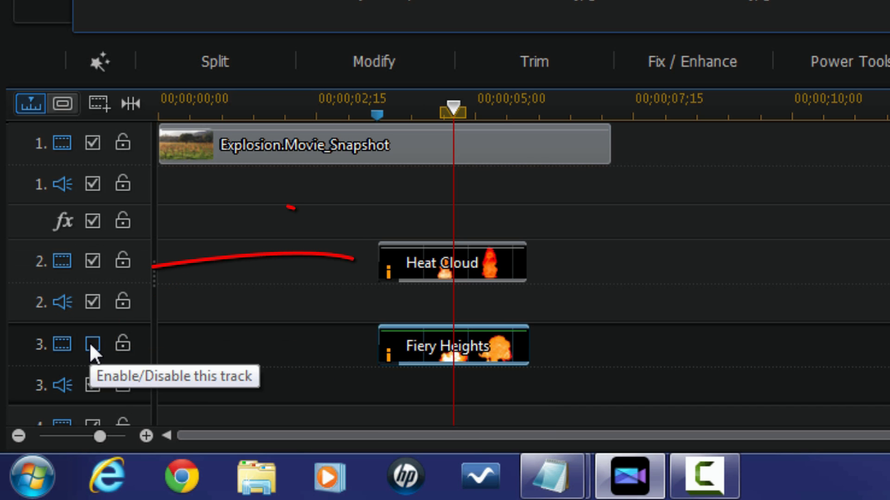
left_click(429, 265)
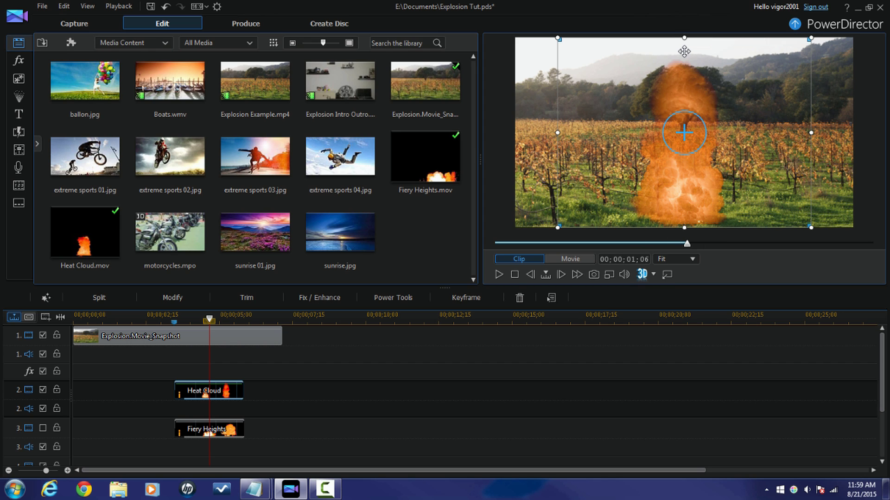
left_click_drag(683, 51, 683, 58)
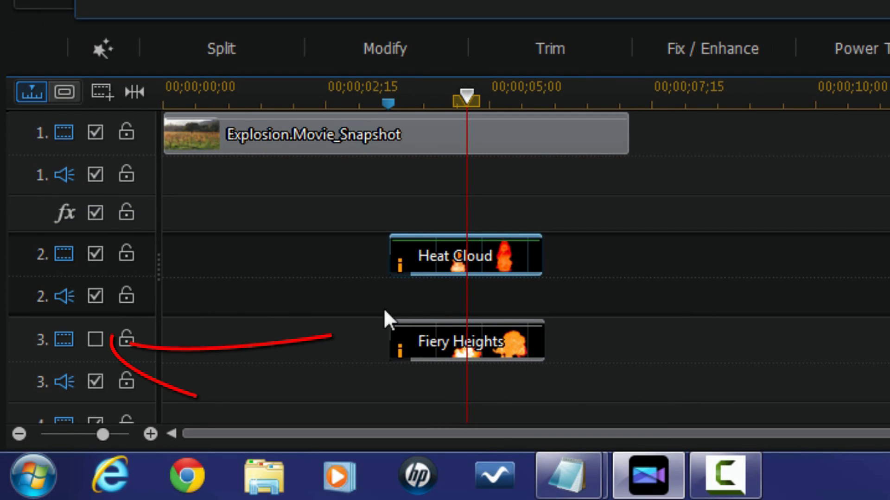
Step: Re-enable the Fiery Heights track and shift its fire slightly left, checking later frames
left_click(94, 345)
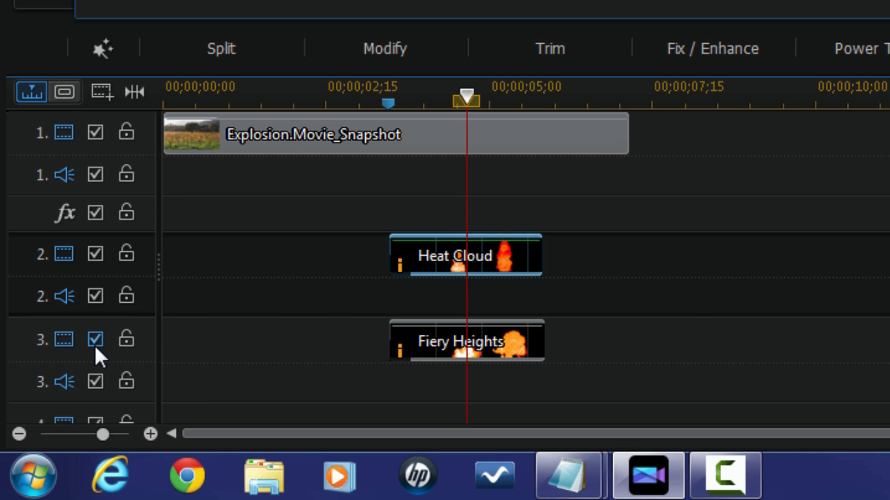
left_click(461, 345)
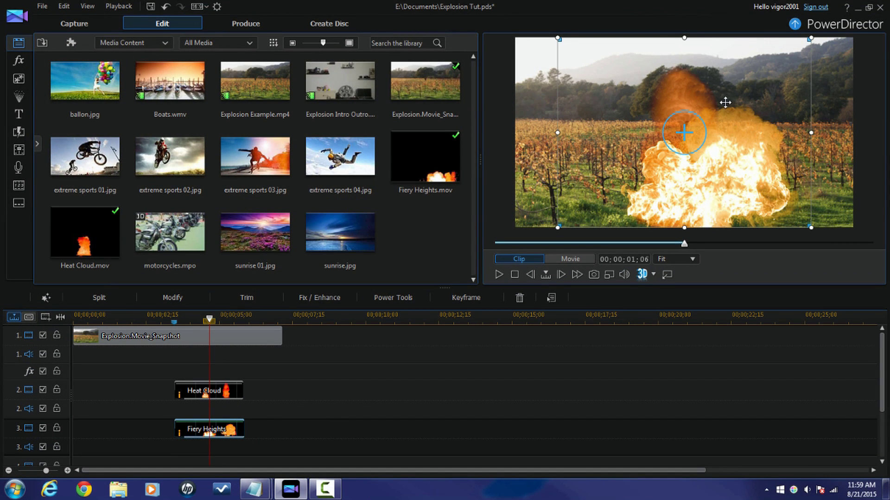
left_click_drag(722, 101, 712, 96)
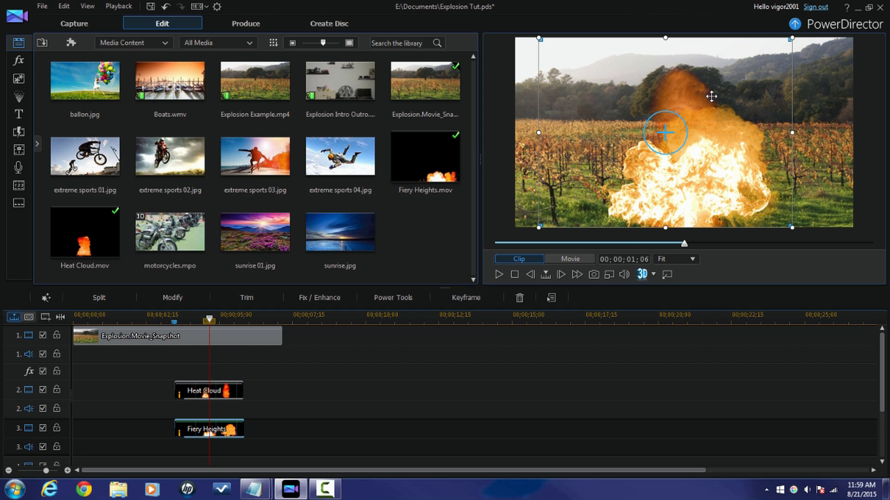
left_click(224, 319)
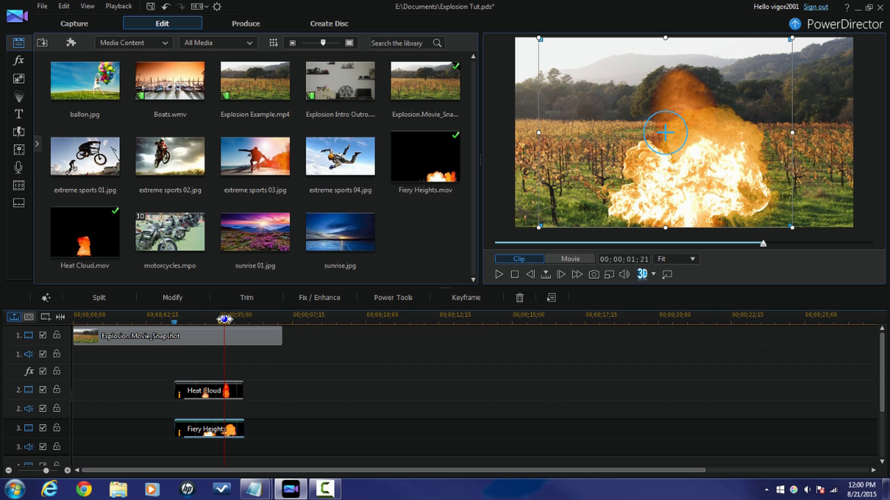
left_click(224, 319)
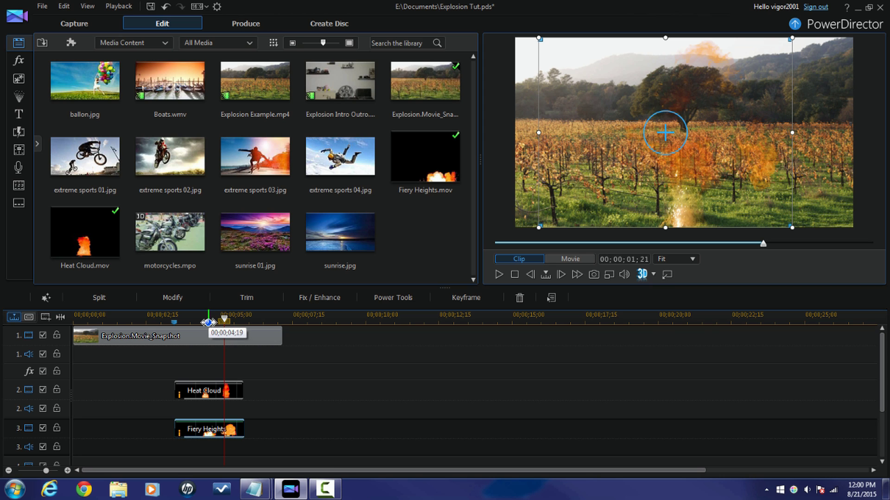
left_click(206, 319)
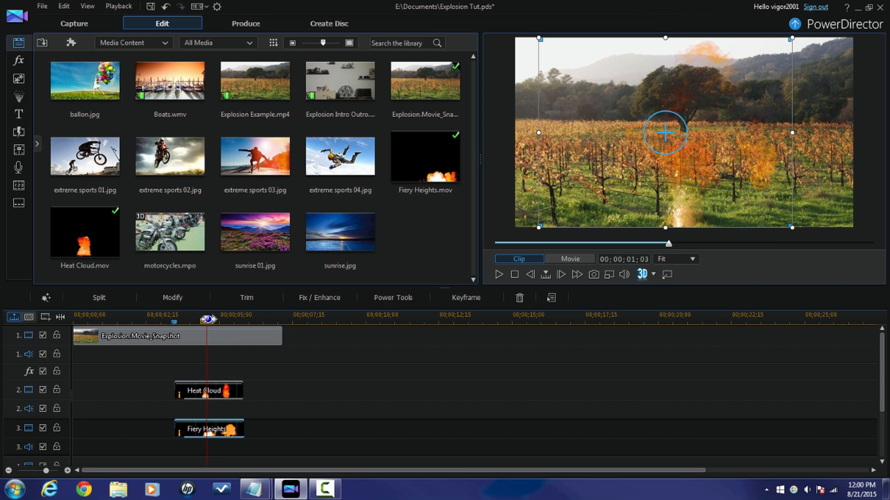
left_click(509, 415)
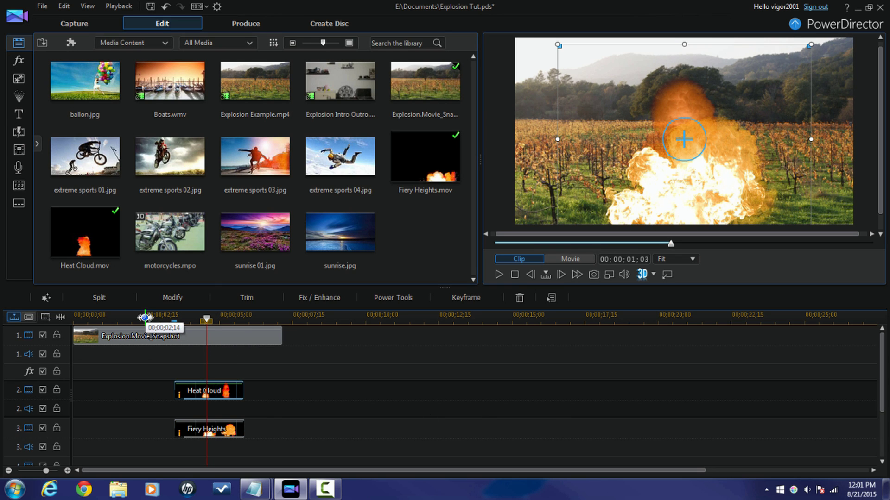
Step: Split the landscape photo clip at 03;14 where the fire starts
left_click(146, 336)
left_click(204, 392)
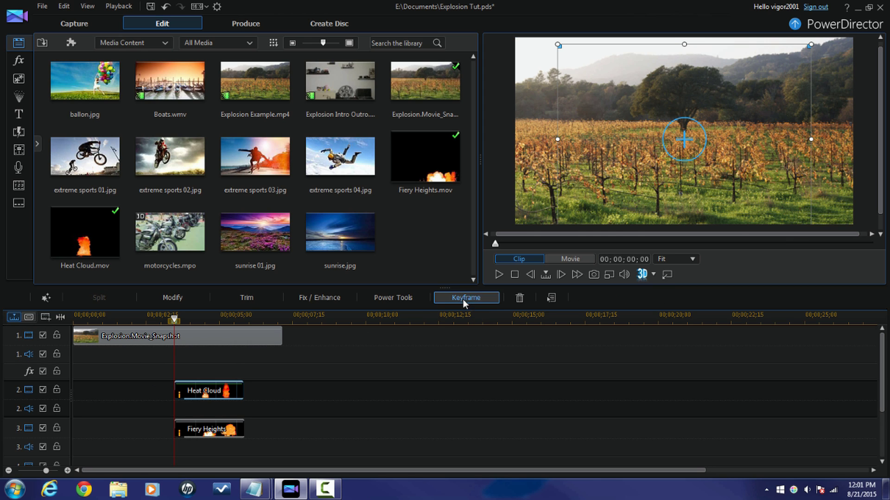
left_click(210, 334)
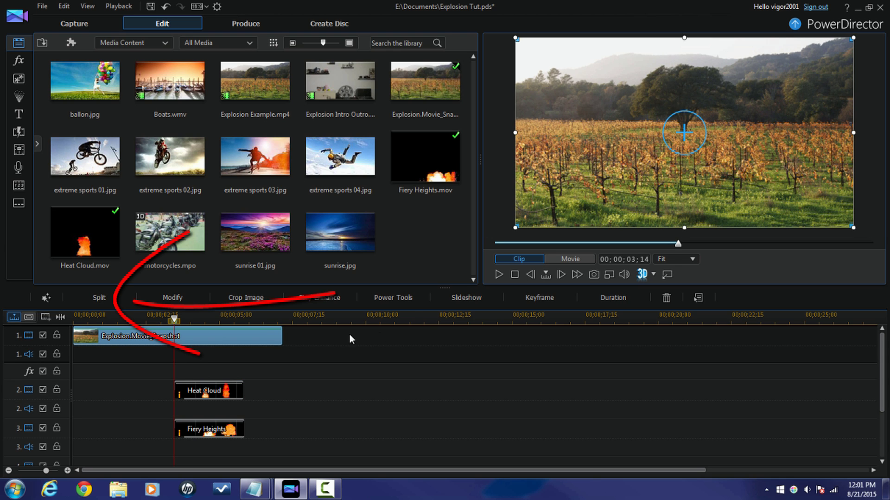
left_click(99, 300)
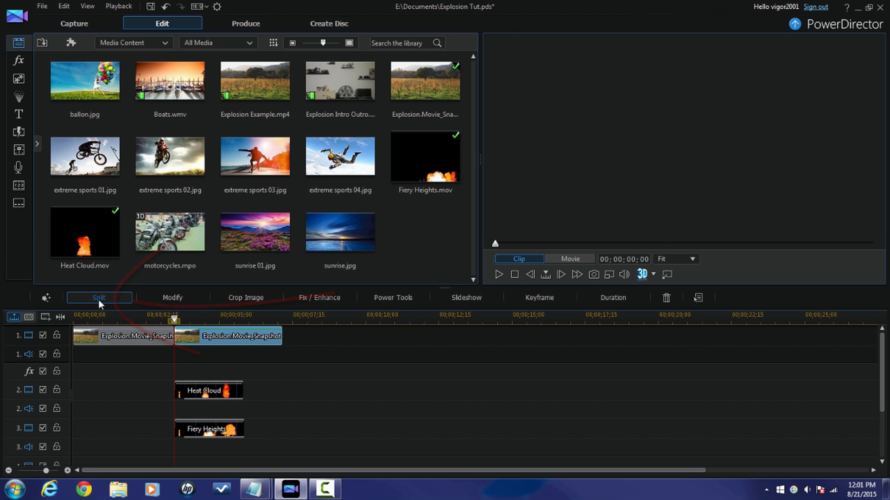
Step: Split the photo clip again at 05;27 where the fire ends and select the middle piece
left_click_drag(180, 323, 241, 326)
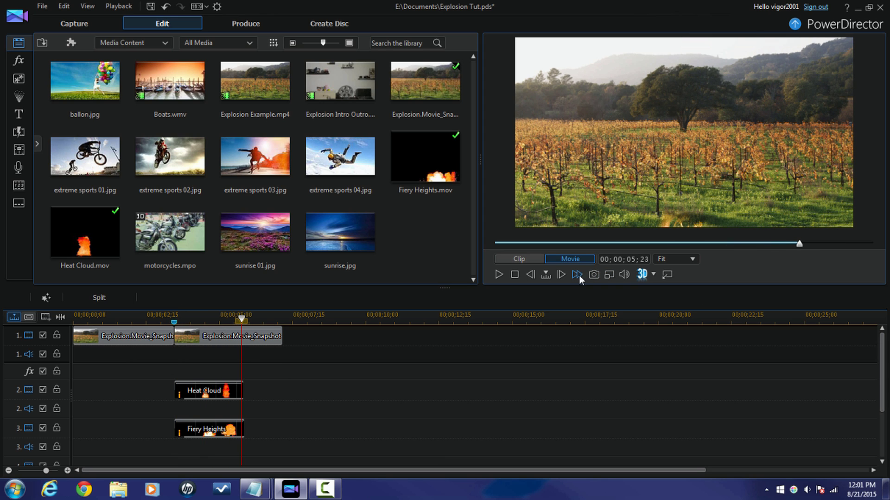
left_click(556, 275)
left_click(558, 274)
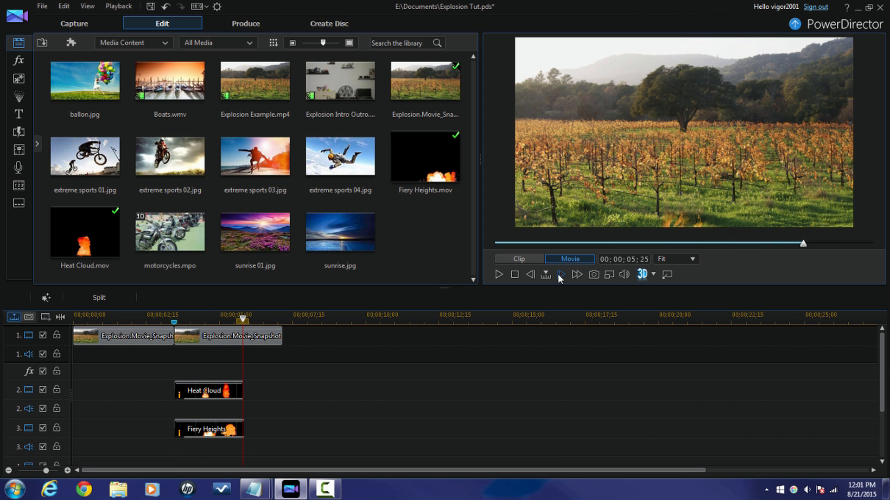
left_click(557, 274)
left_click(558, 275)
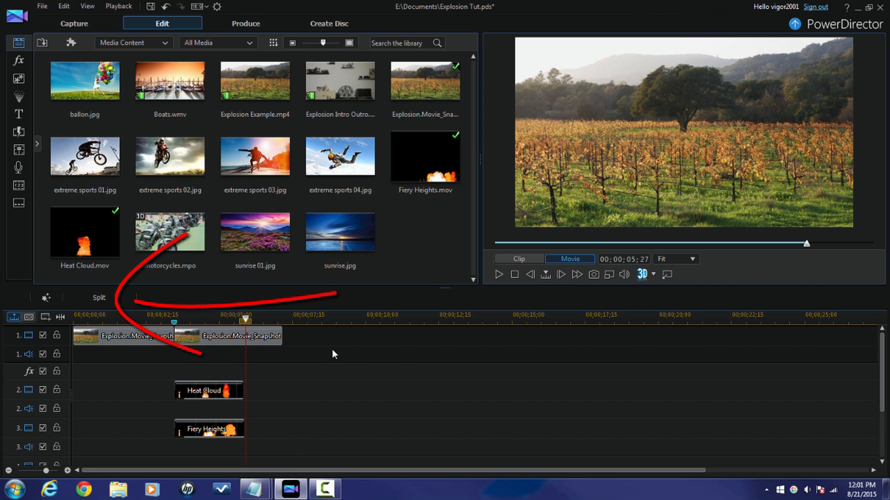
left_click(91, 300)
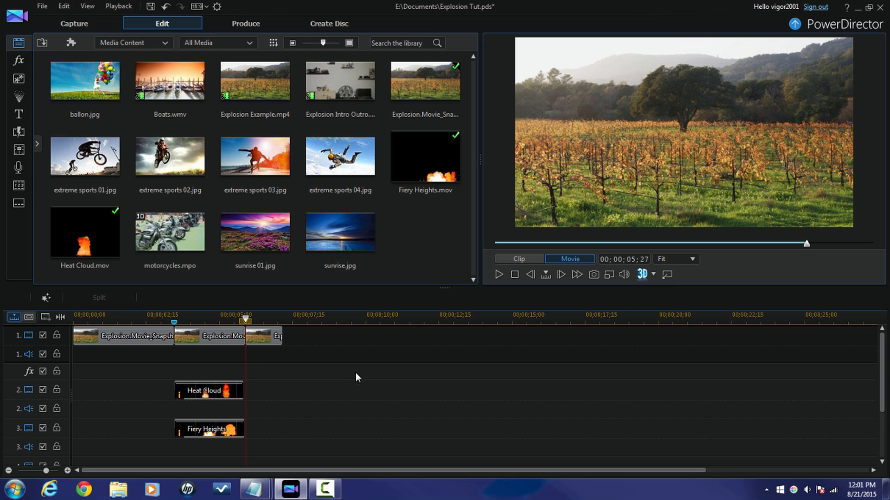
left_click(217, 335)
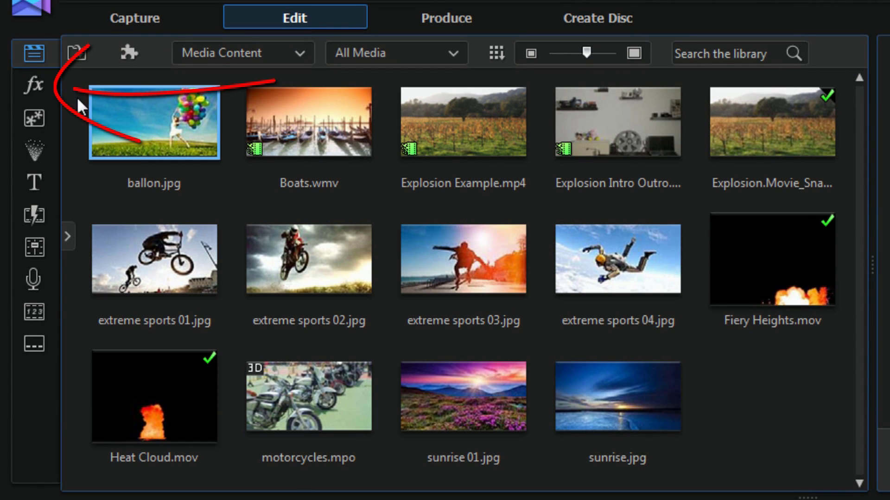
Step: Drag the Special category's Lens Flare effect onto the middle snapshot piece spanning 03;14–05;27
left_click(29, 90)
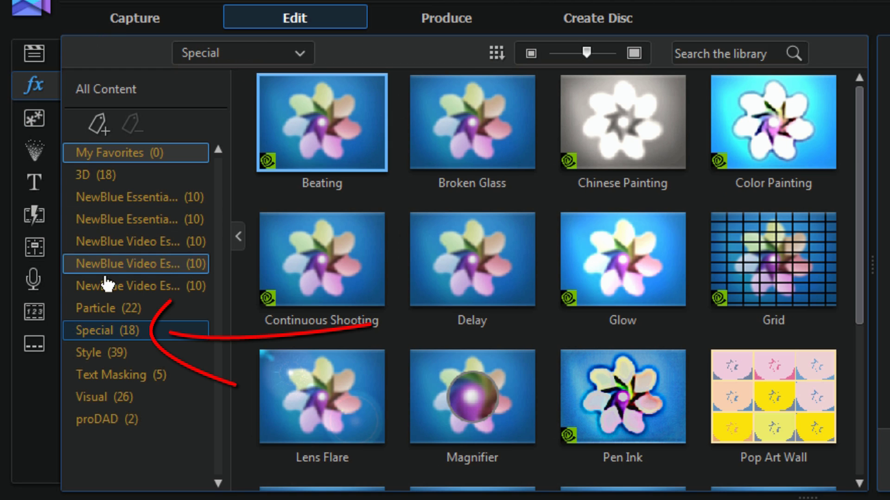
left_click(107, 343)
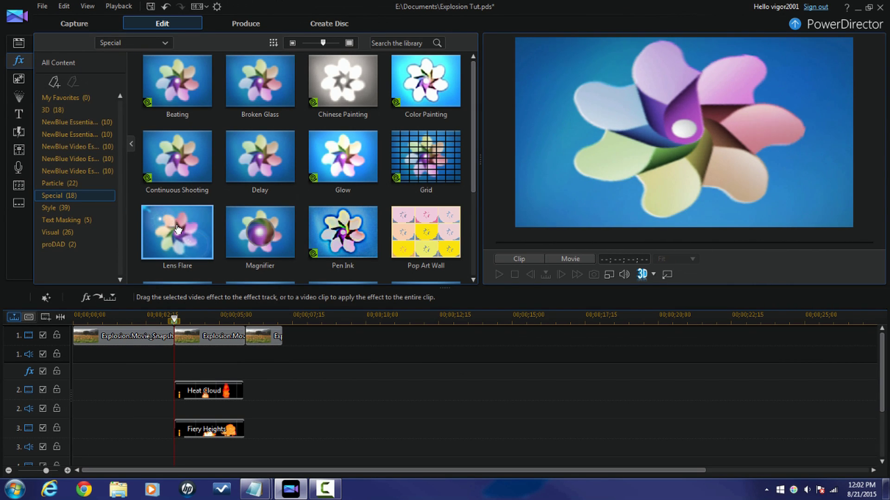
left_click_drag(178, 228, 203, 335)
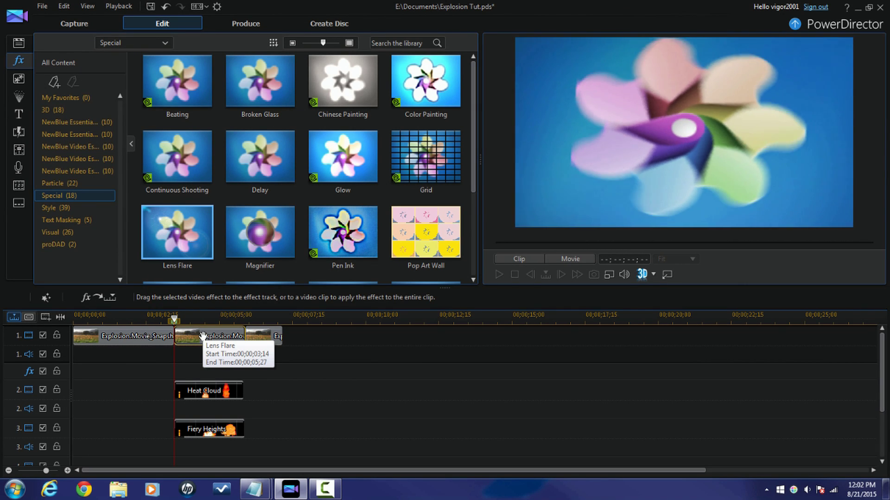
left_click_drag(202, 336, 203, 336)
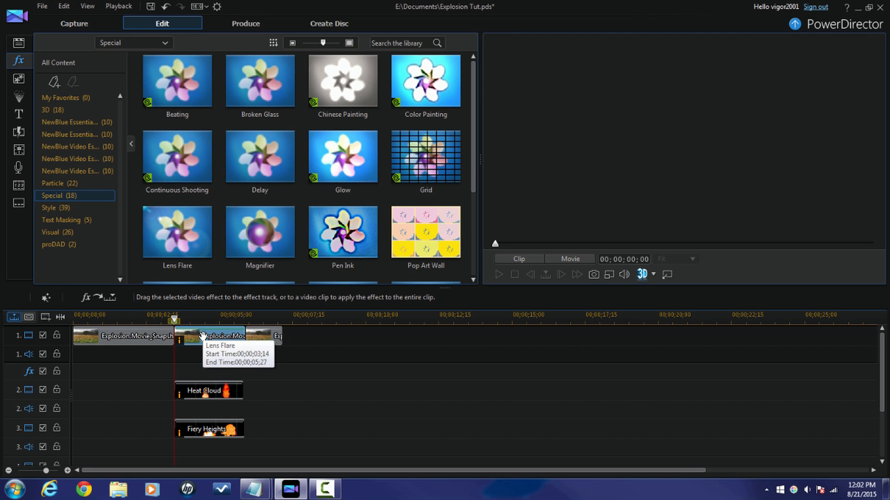
Step: Move the lens flare's centre down to the bottom middle of the frame and switch its style to Type 3
left_click(202, 336)
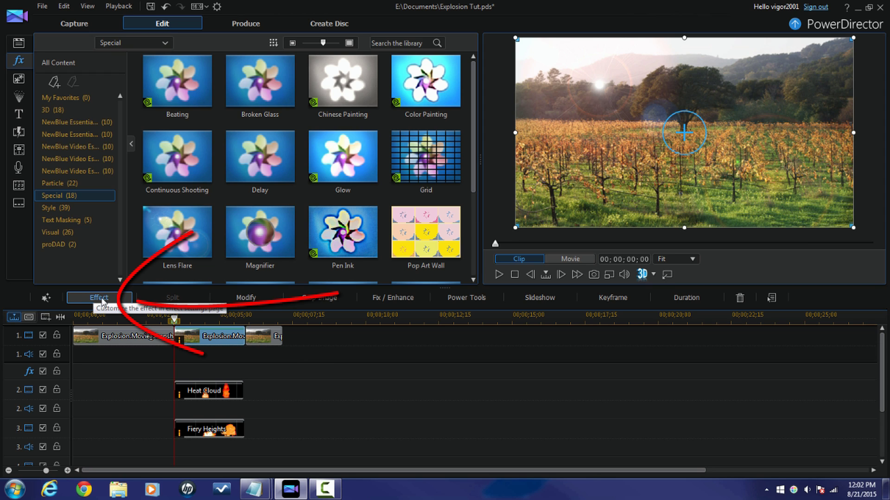
left_click(101, 298)
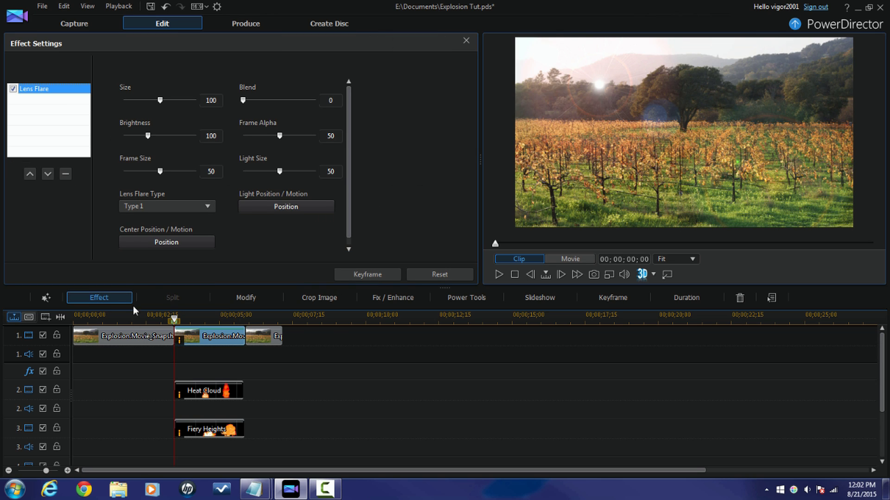
left_click(284, 205)
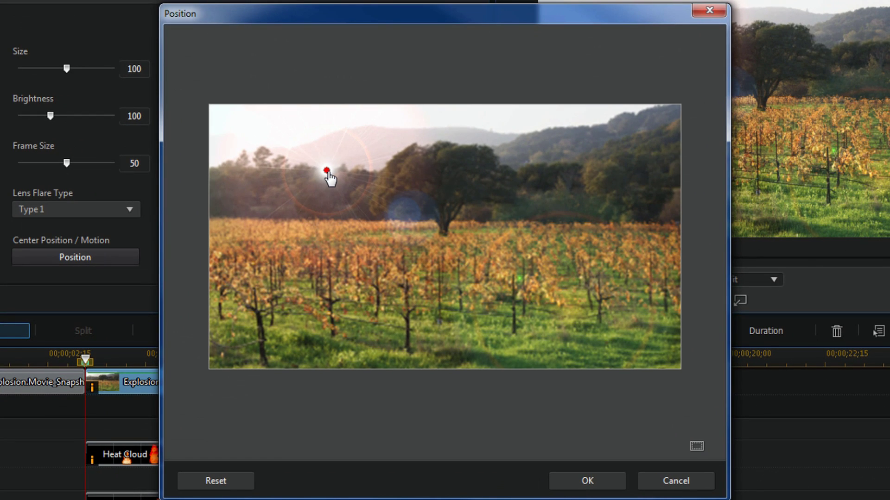
mouse_move(403, 277)
left_mouse_down()
mouse_move(443, 334)
mouse_move(446, 369)
left_mouse_up()
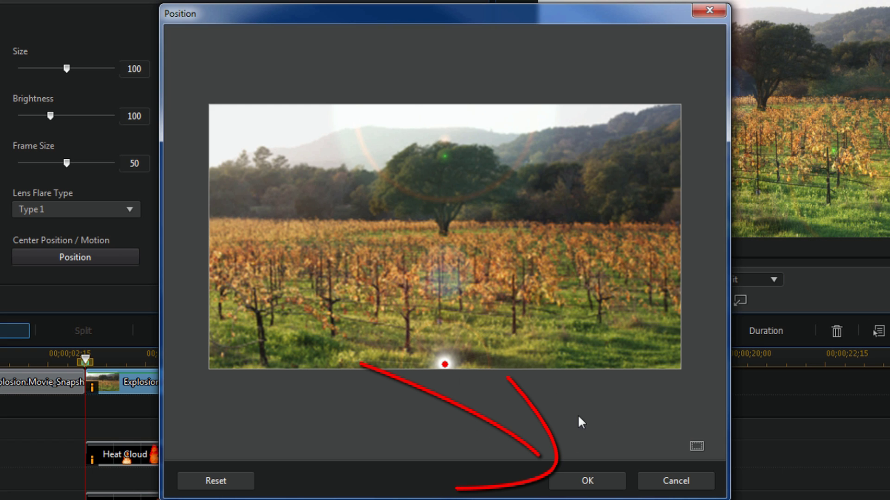
left_click(588, 481)
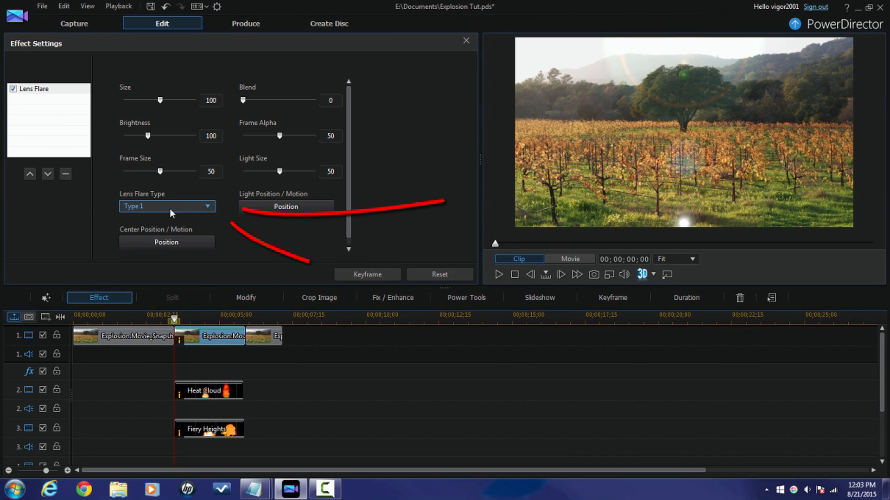
left_click(208, 206)
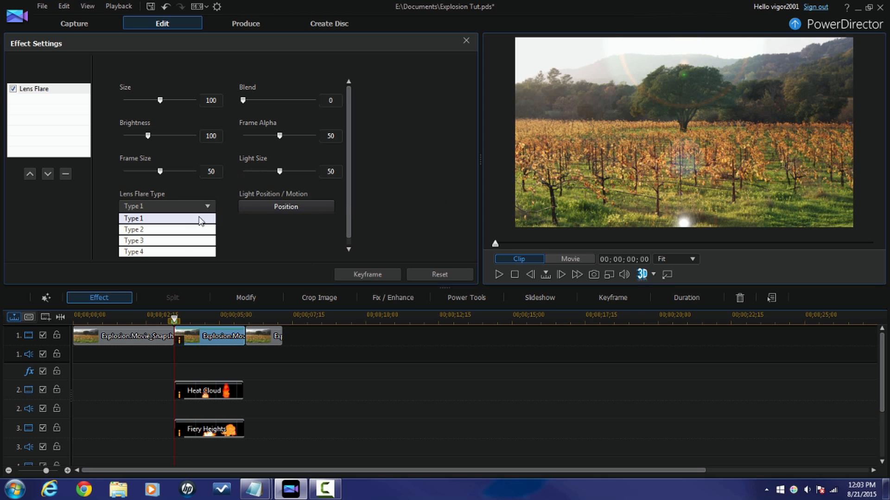
left_click(161, 241)
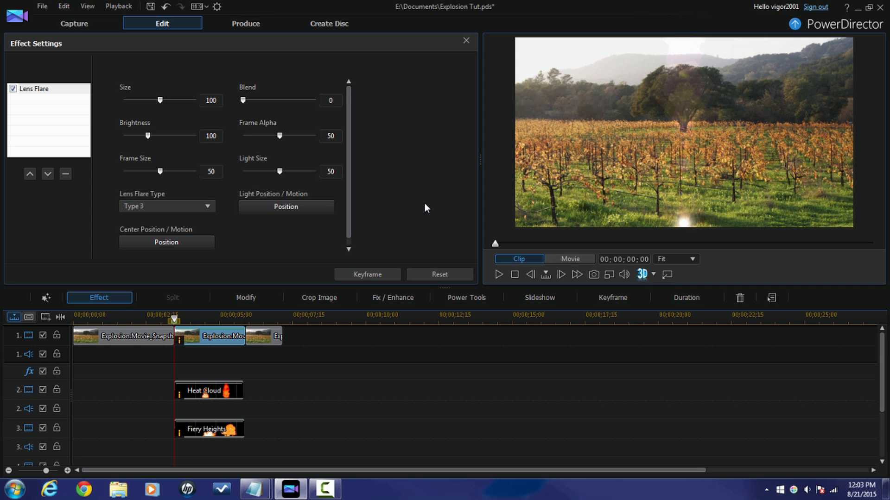
Step: Add Brightness and Blend keyframes to the lens flare, dragging brightness to 0 at the playhead
left_click(376, 275)
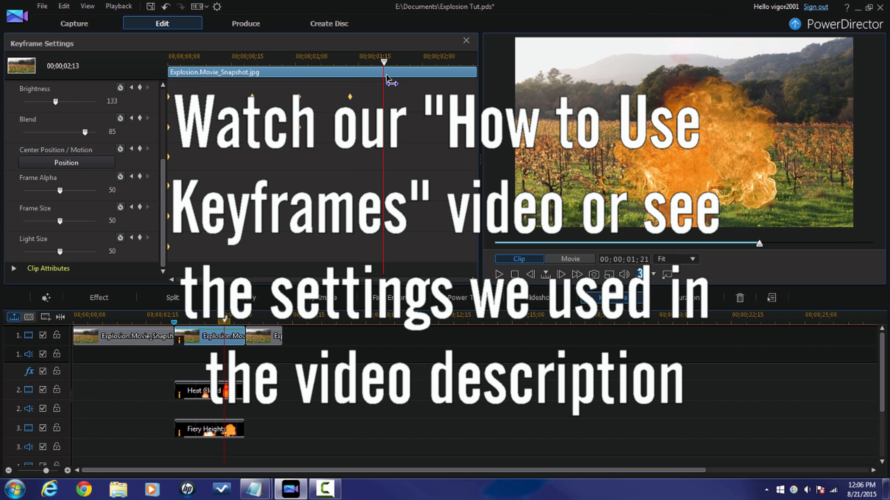
left_click_drag(55, 101, 8, 103)
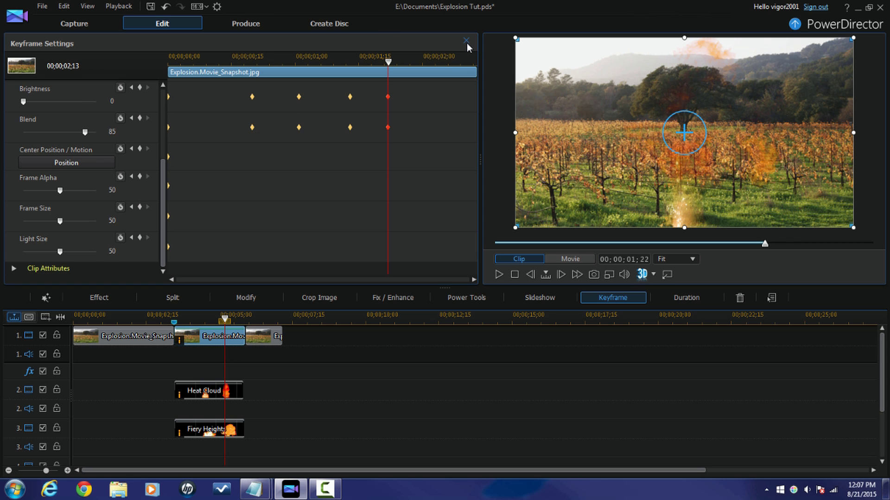
left_click(466, 40)
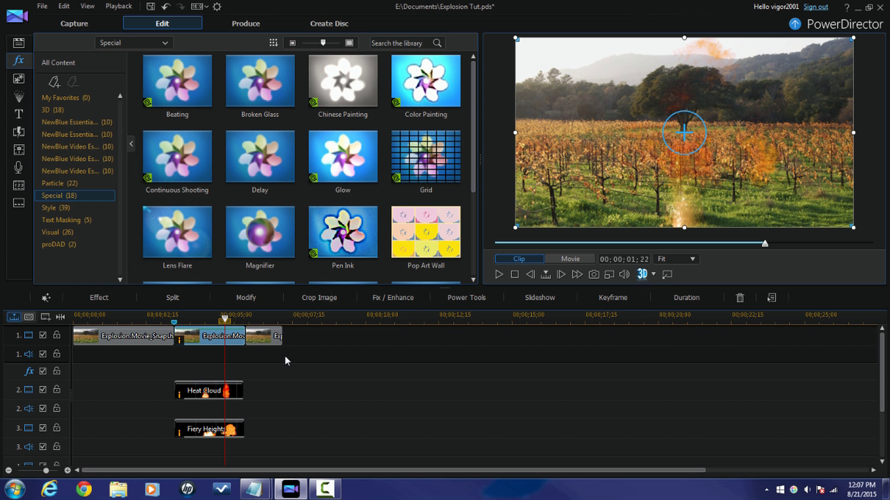
Step: Copy the second photo piece's keyframe attributes and paste them onto Fiery Heights, replacing its keyframes
left_click(222, 326)
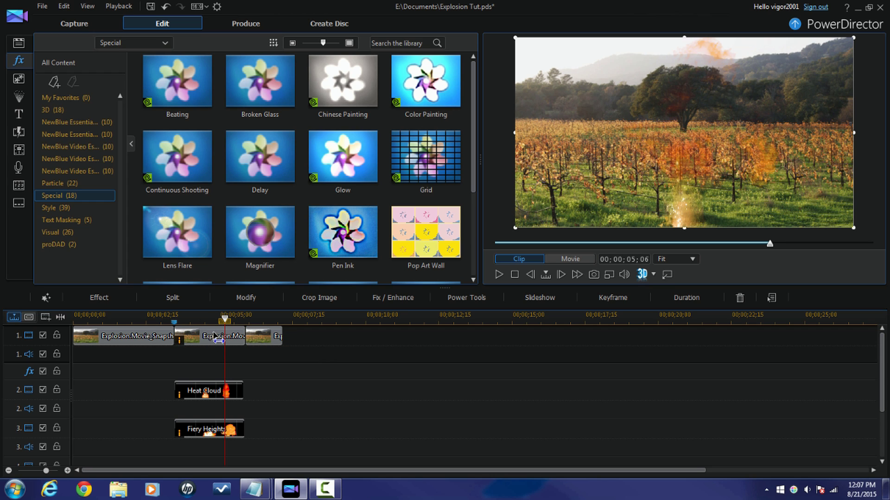
key("Left")
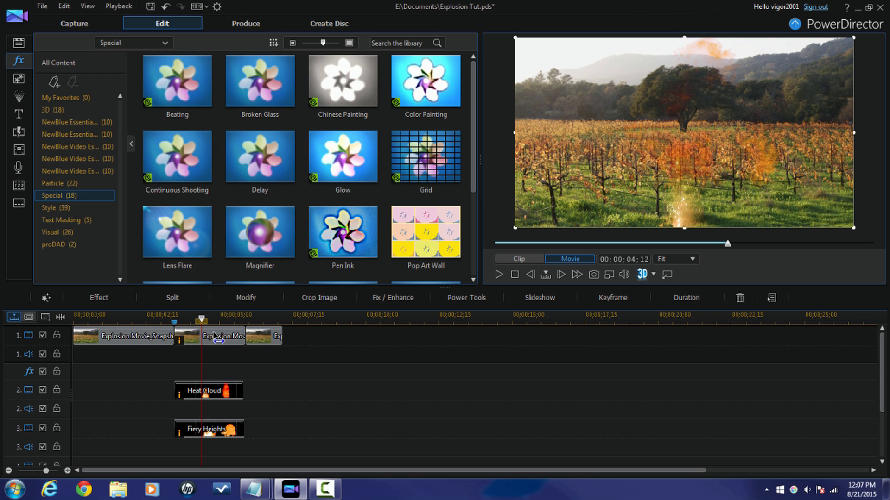
left_click(221, 342)
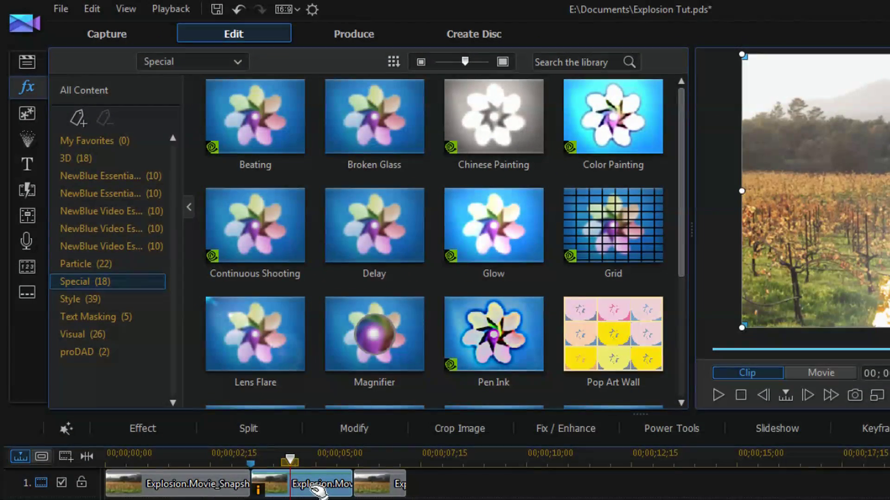
right_click(313, 485)
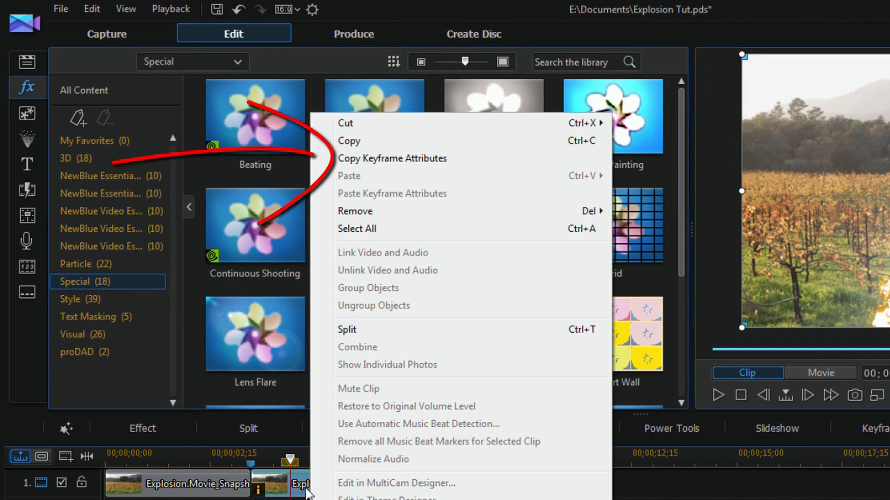
left_click(403, 158)
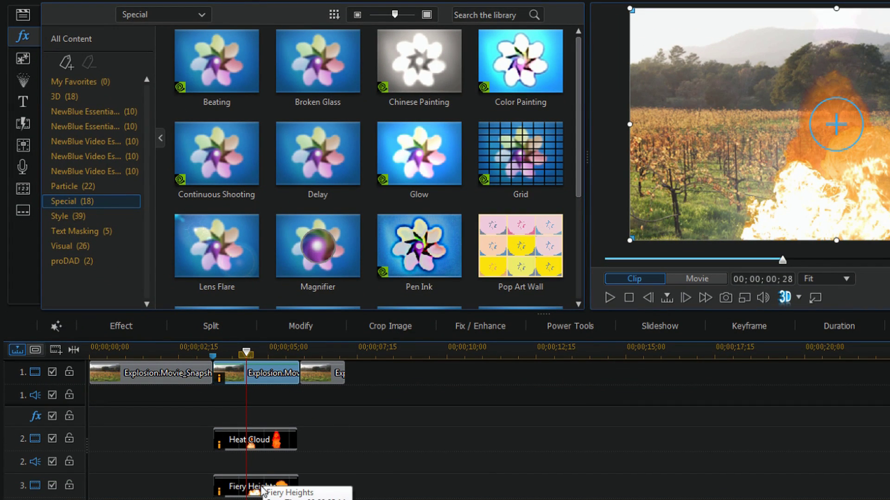
left_click(261, 491)
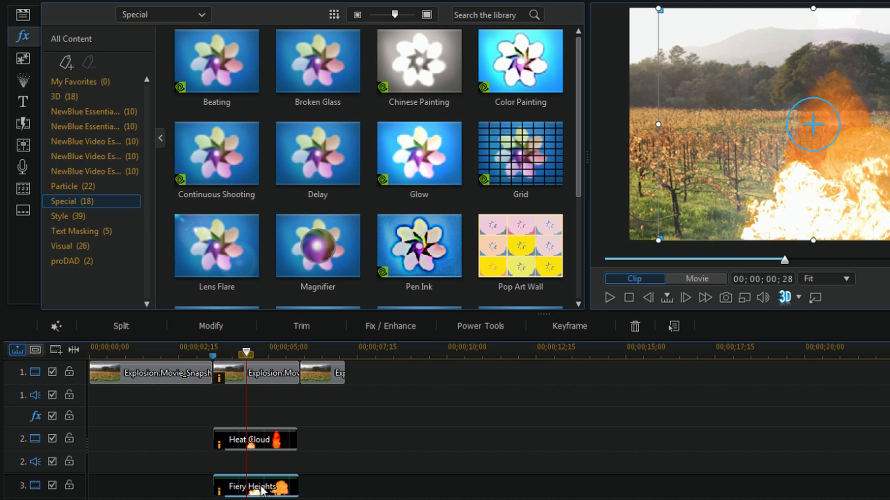
right_click(262, 490)
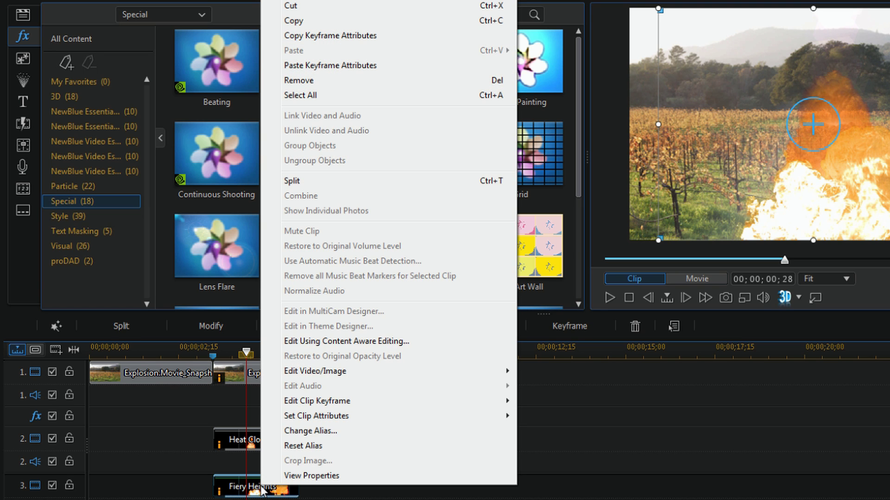
left_click(345, 67)
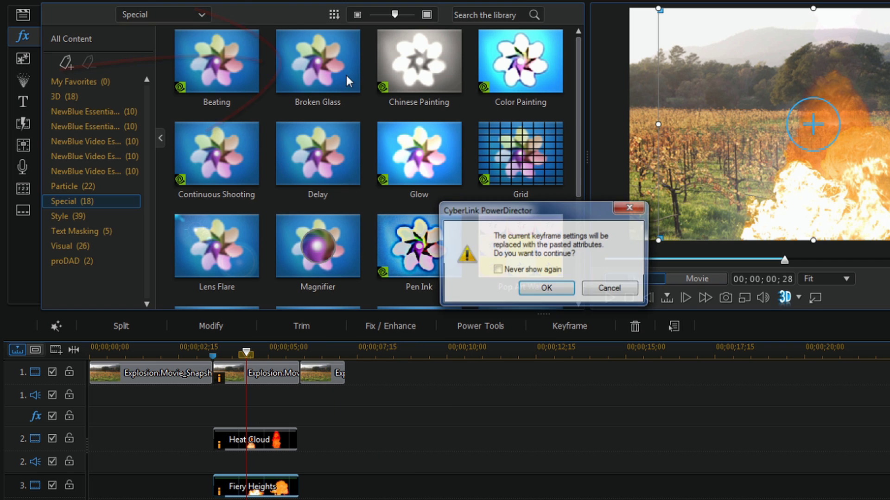
left_click(540, 291)
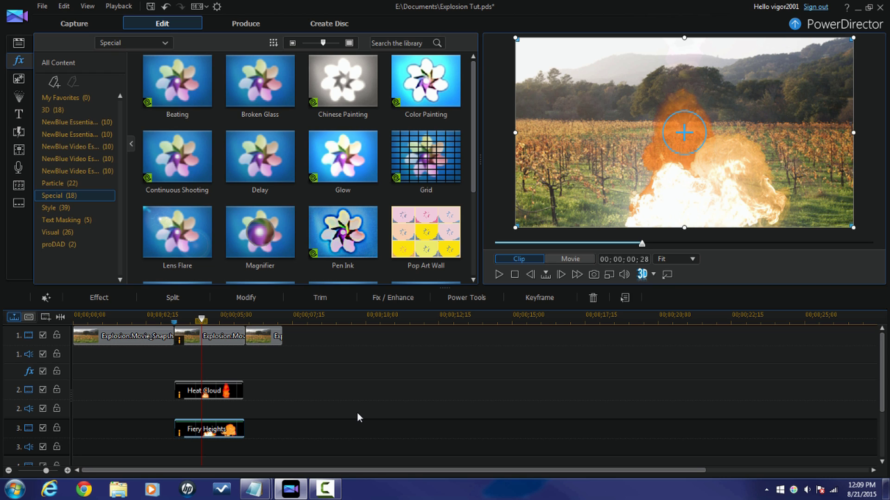
left_click(225, 317)
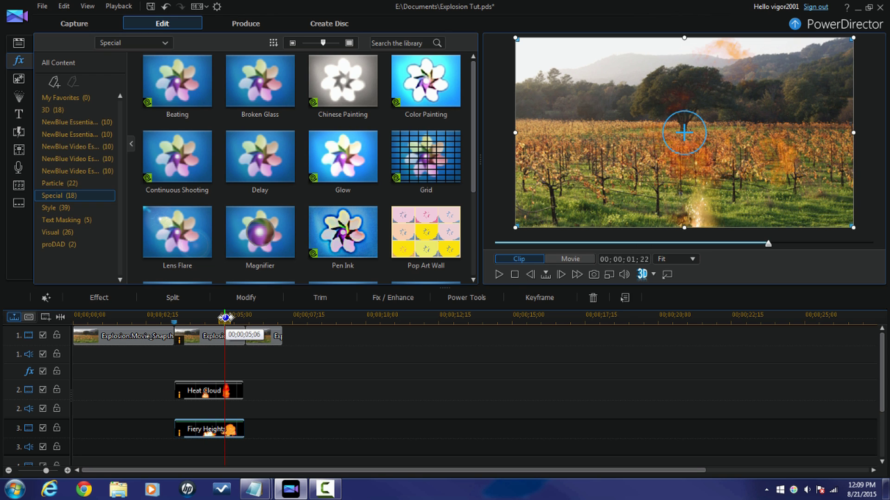
left_click_drag(225, 318, 217, 319)
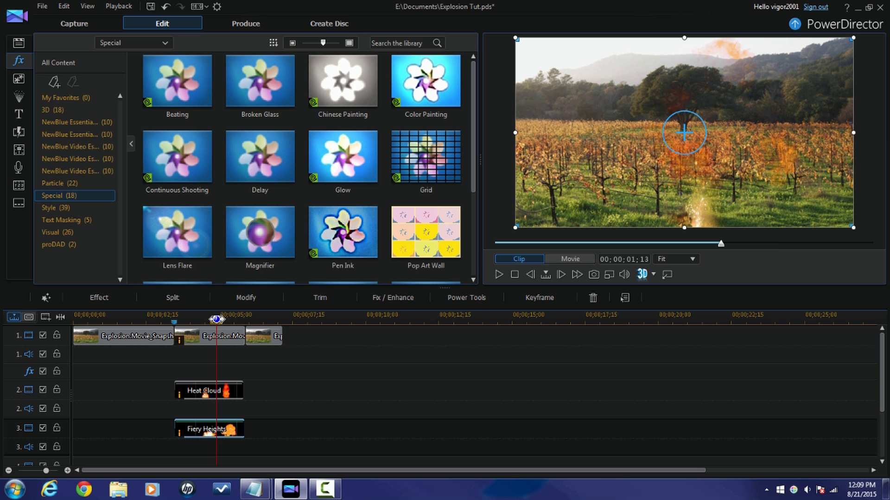
left_click_drag(217, 319, 228, 320)
left_click(472, 391)
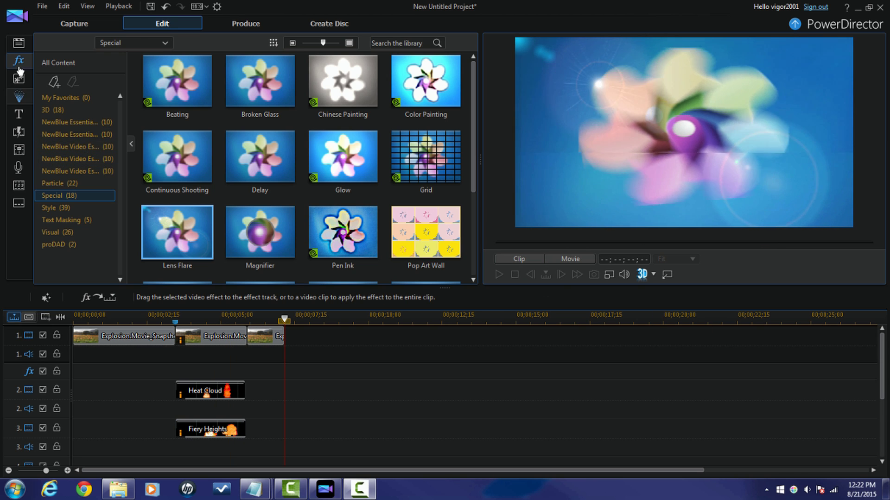
Step: Place Produce.mp4 on video track 1 from 00;00;11;11 to 00;00;18;16, then preview the movie
left_click(18, 42)
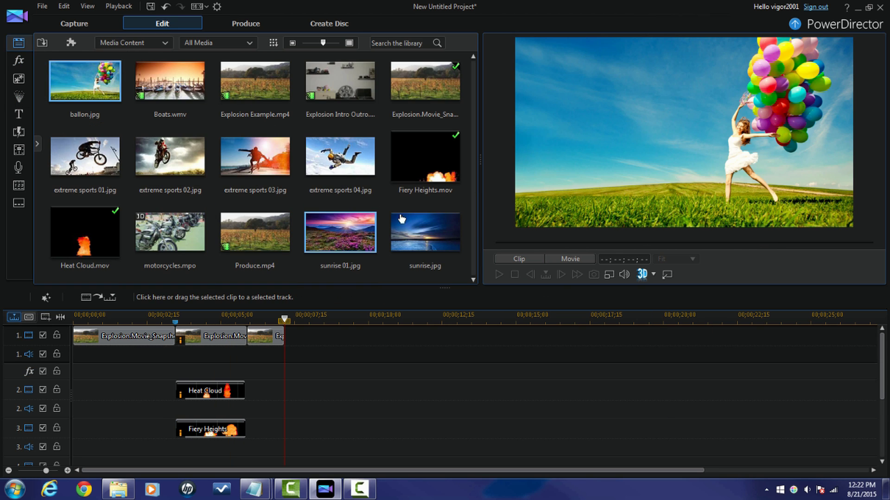
left_click_drag(264, 233, 438, 355)
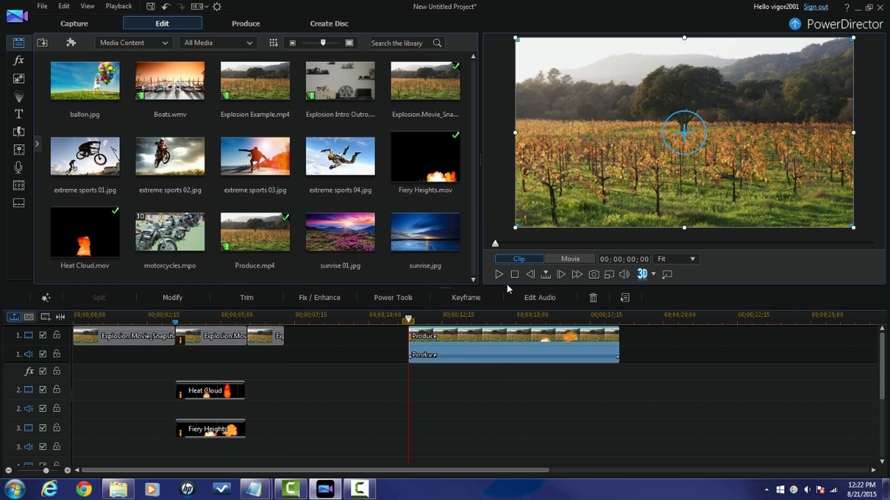
left_click(497, 275)
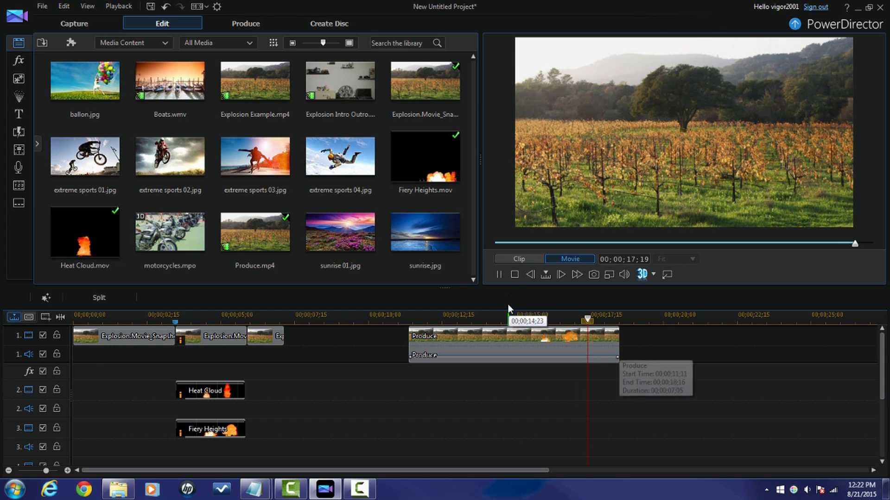
left_click(498, 275)
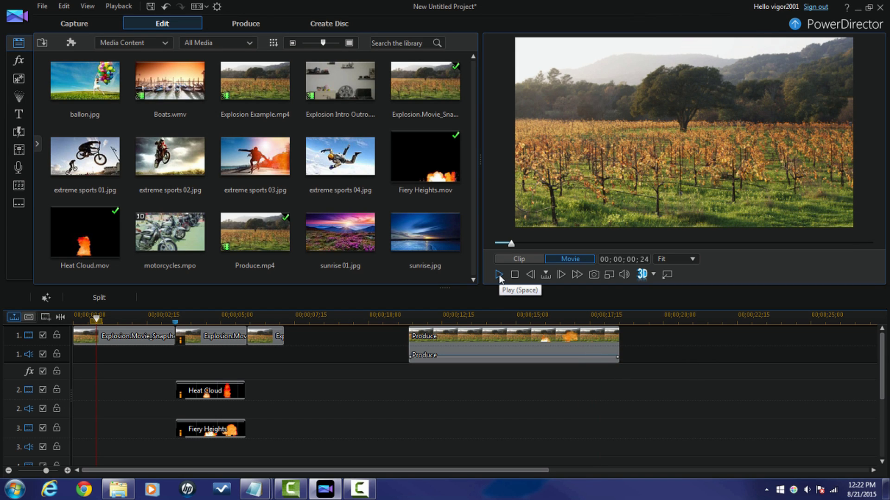